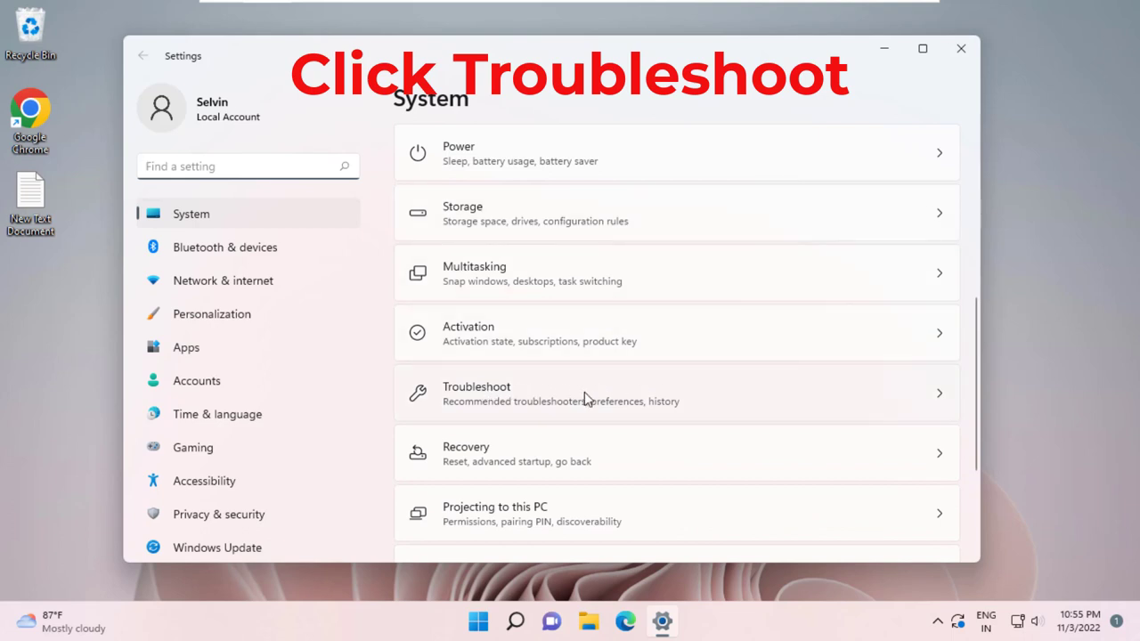
Step: Start the Video Playback troubleshooter from the other troubleshooters in the system's Troubleshoot settings
{"action": "left_click", "coordinate": [544, 389]}
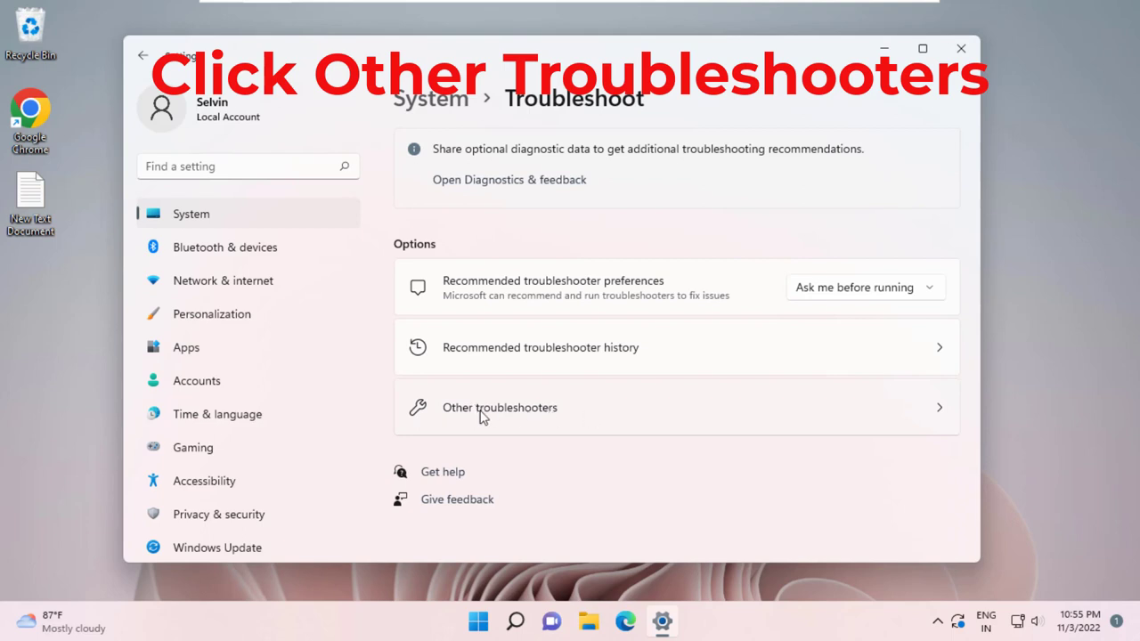
{"action": "left_click", "coordinate": [504, 414]}
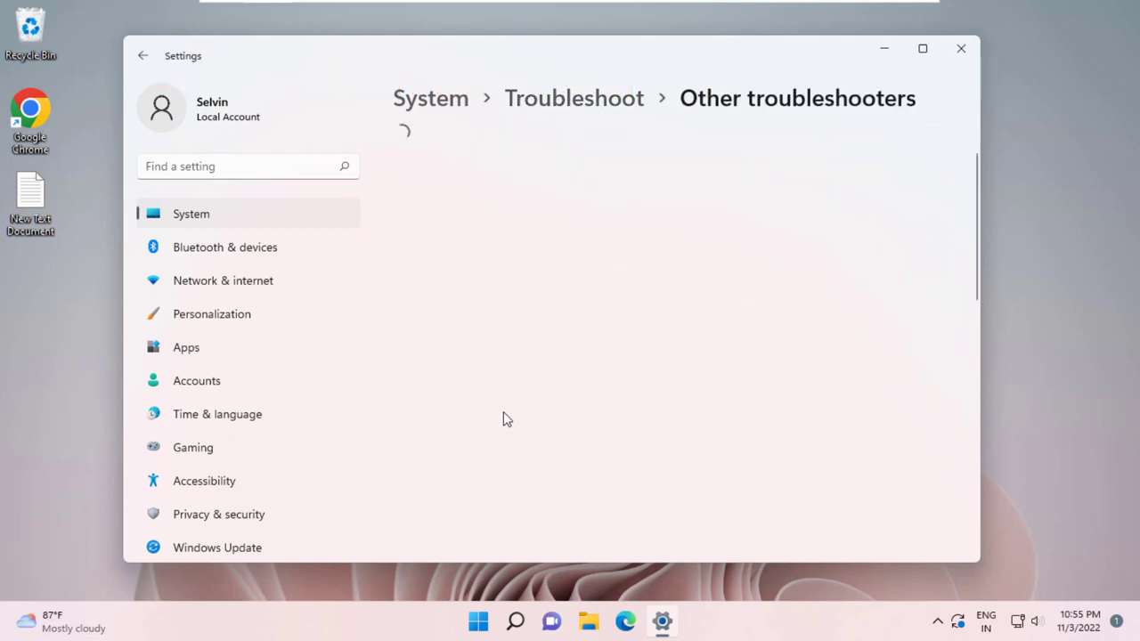
{"action": "scroll", "coordinate": [505, 418], "scroll_direction": "down", "scroll_amount": 10}
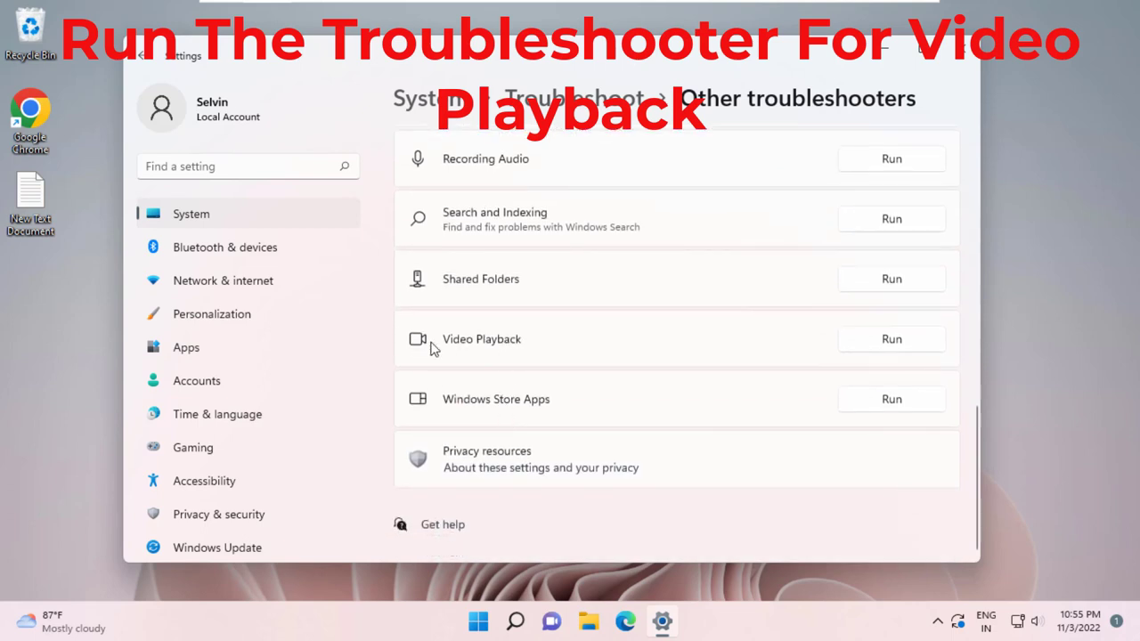
{"action": "left_click", "coordinate": [869, 343]}
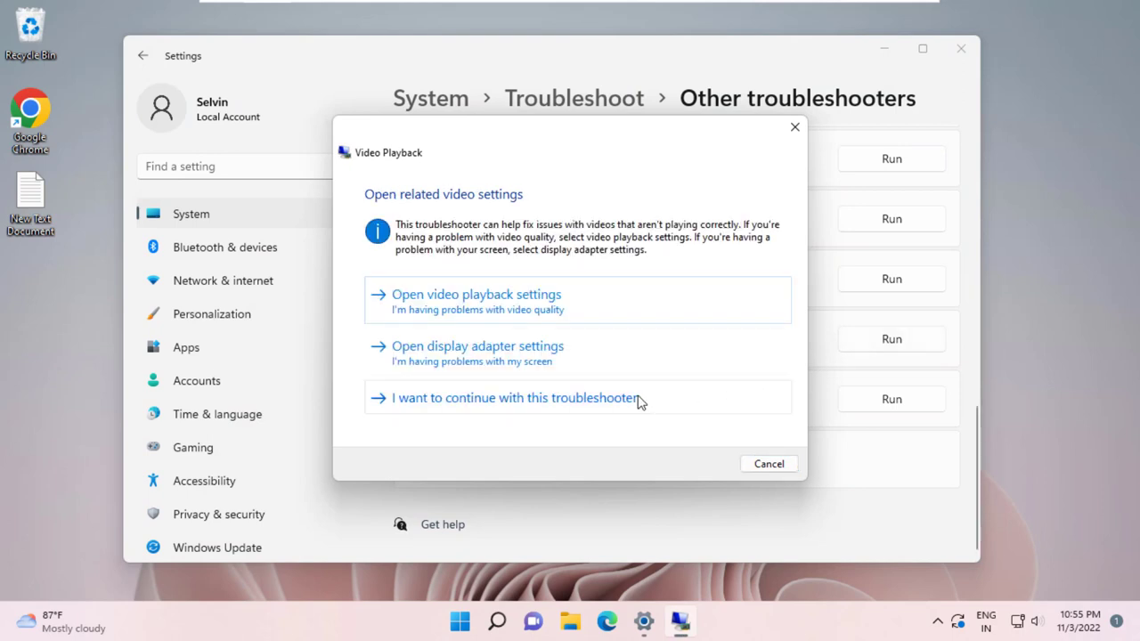
Step: Continue with the Video Playback troubleshooter through to completion, then close it and the Settings window
{"action": "left_click", "coordinate": [638, 403]}
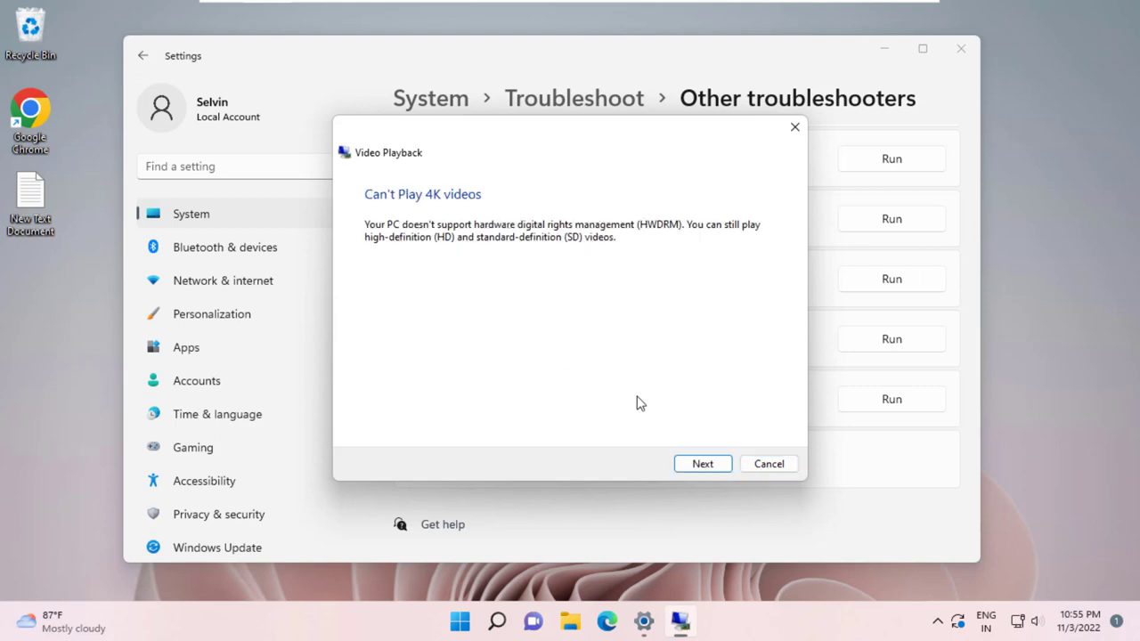
{"action": "left_click", "coordinate": [696, 465]}
{"action": "left_click", "coordinate": [699, 464]}
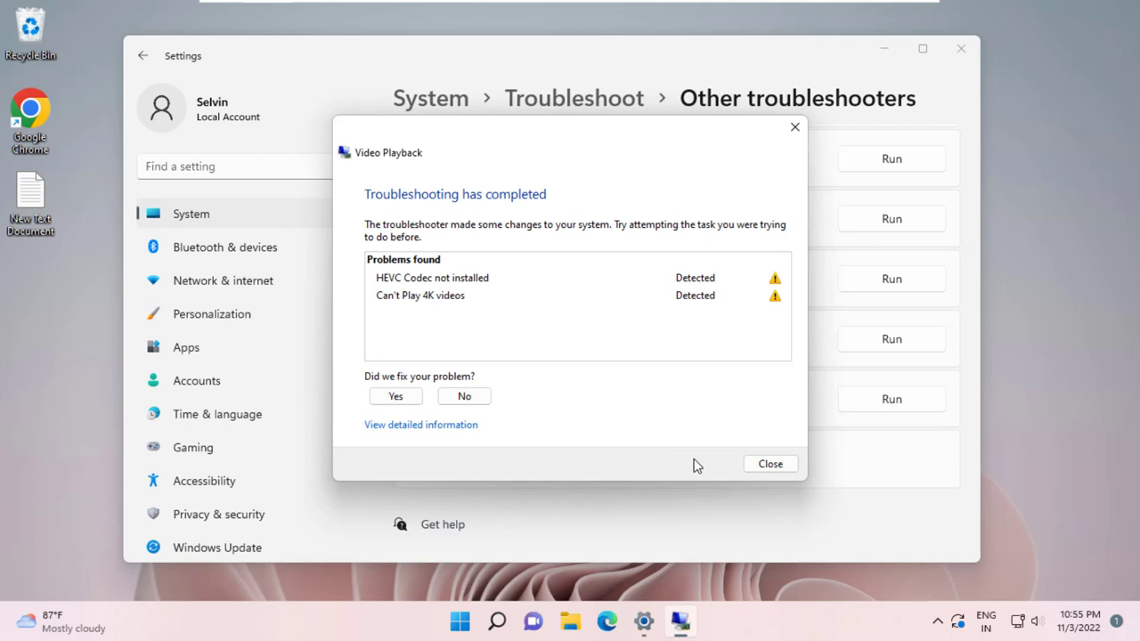
{"action": "left_click", "coordinate": [771, 465]}
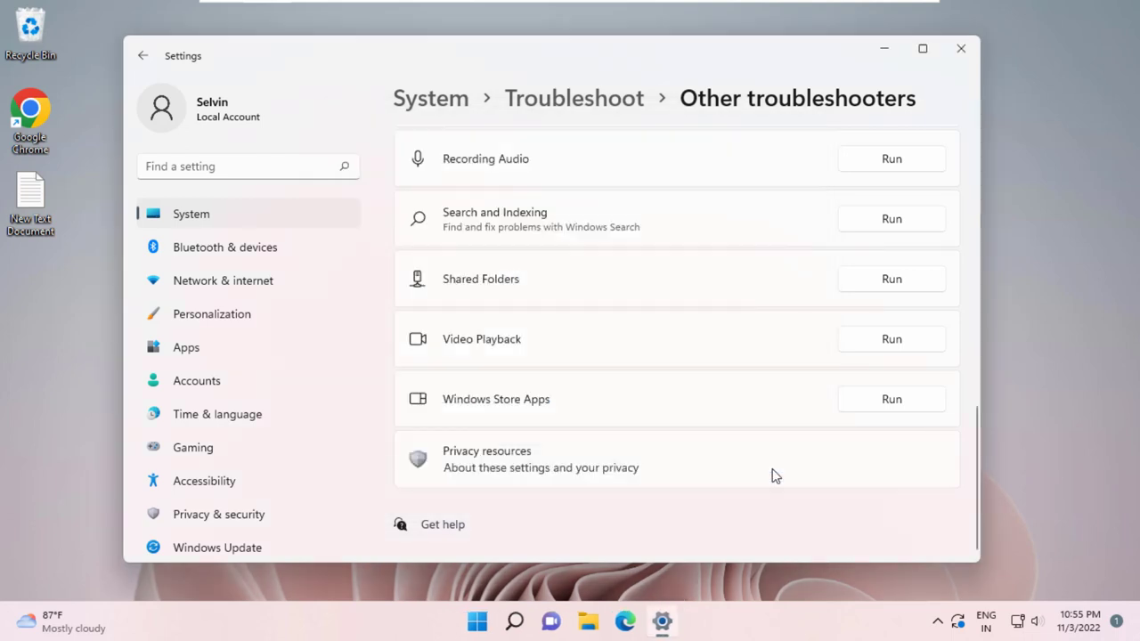
{"action": "left_click", "coordinate": [957, 50]}
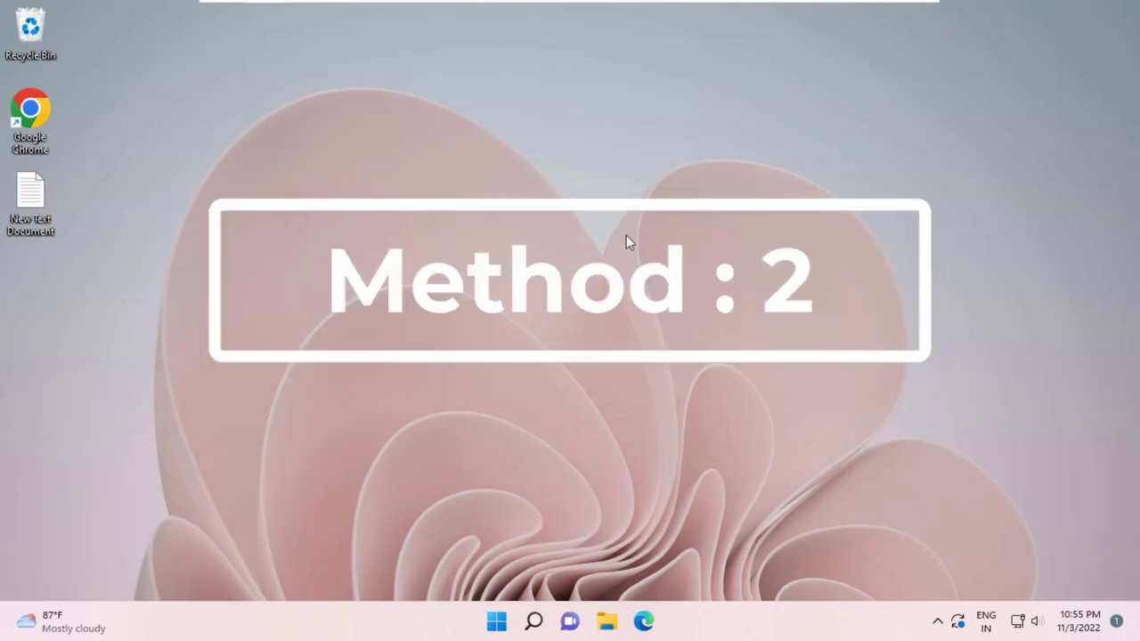
Step: Open Settings and go to the Apps & features page
{"action": "left_click", "coordinate": [496, 621]}
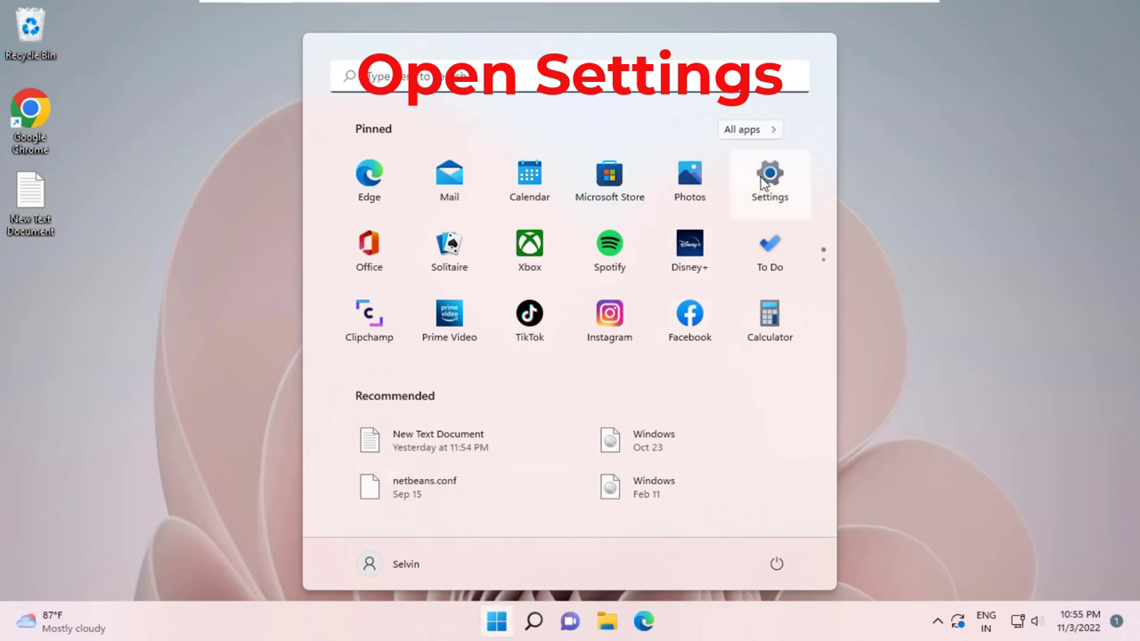
{"action": "left_click", "coordinate": [763, 183]}
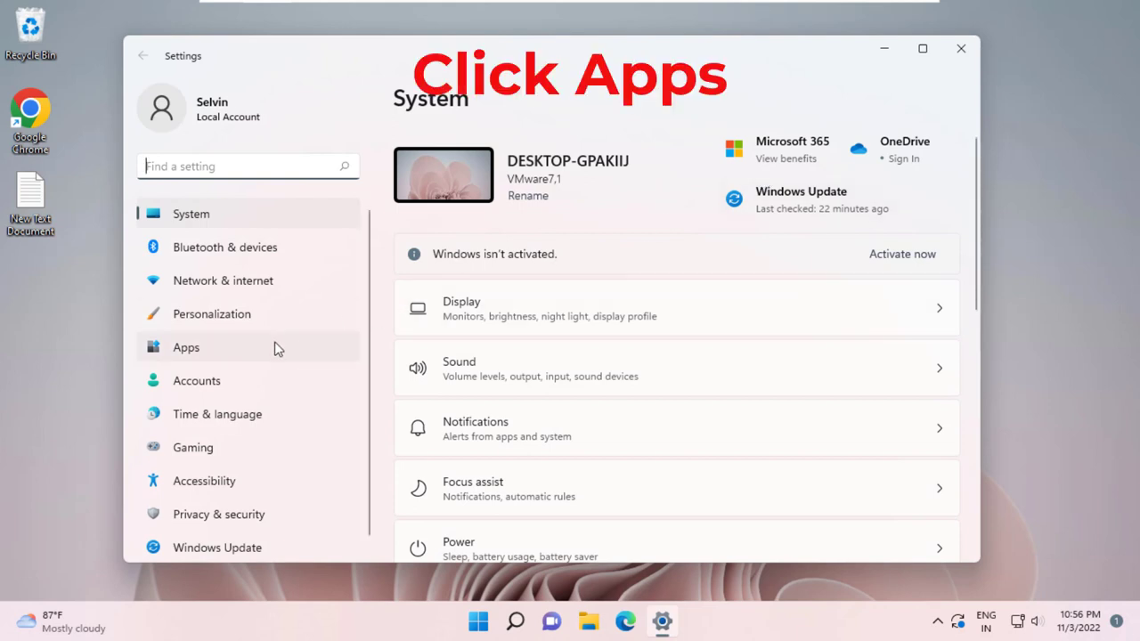
{"action": "left_click", "coordinate": [192, 348]}
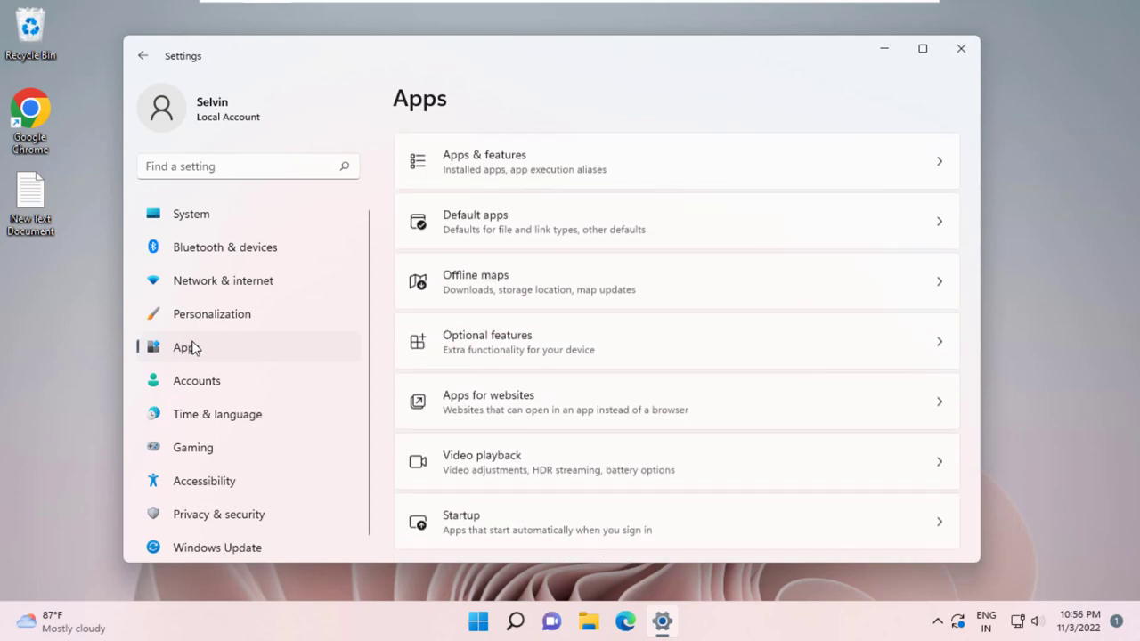
{"action": "left_click", "coordinate": [525, 169]}
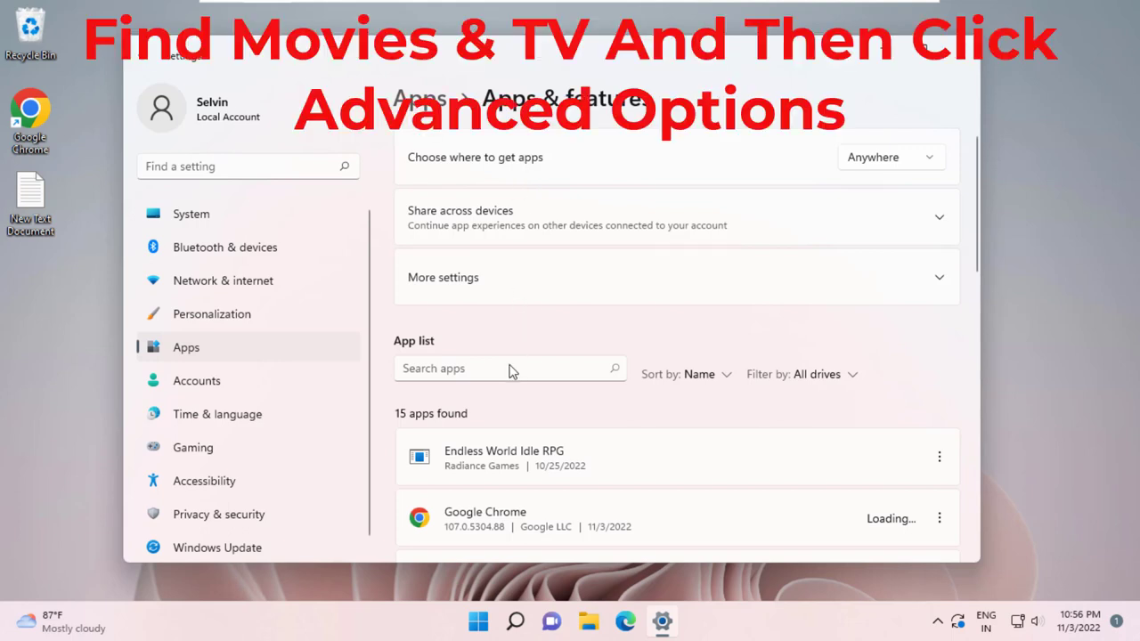
Step: Find Movies & TV in the installed app list and open its advanced options
{"action": "scroll", "coordinate": [512, 371], "scroll_direction": "down", "scroll_amount": 3}
{"action": "scroll", "coordinate": [510, 365], "scroll_direction": "down", "scroll_amount": 5}
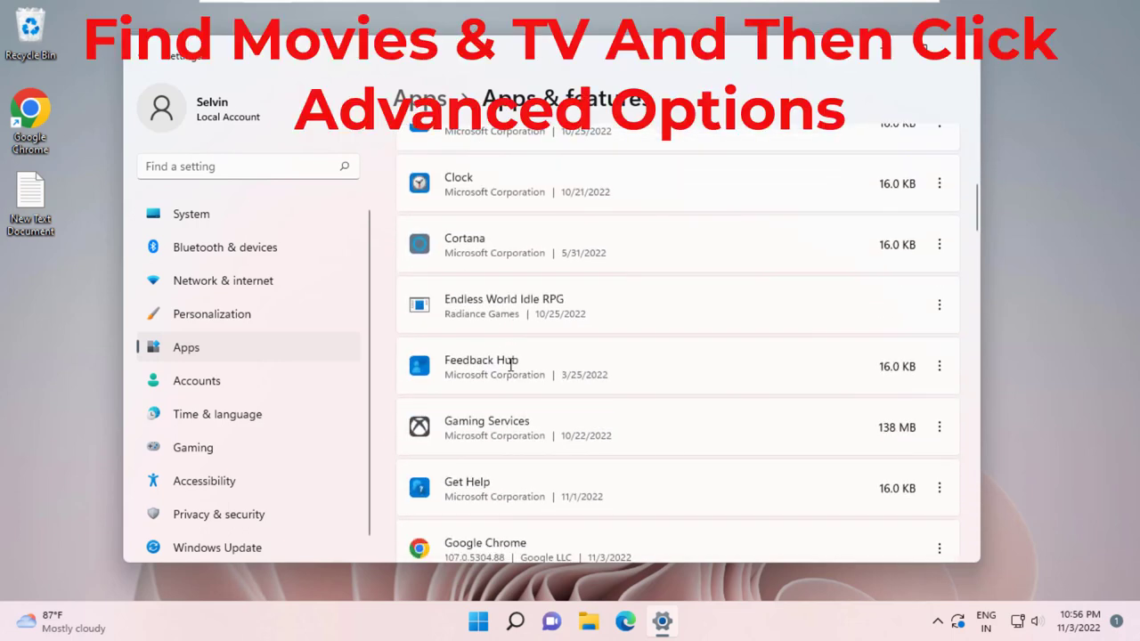
{"action": "scroll", "coordinate": [510, 364], "scroll_direction": "down", "scroll_amount": 6}
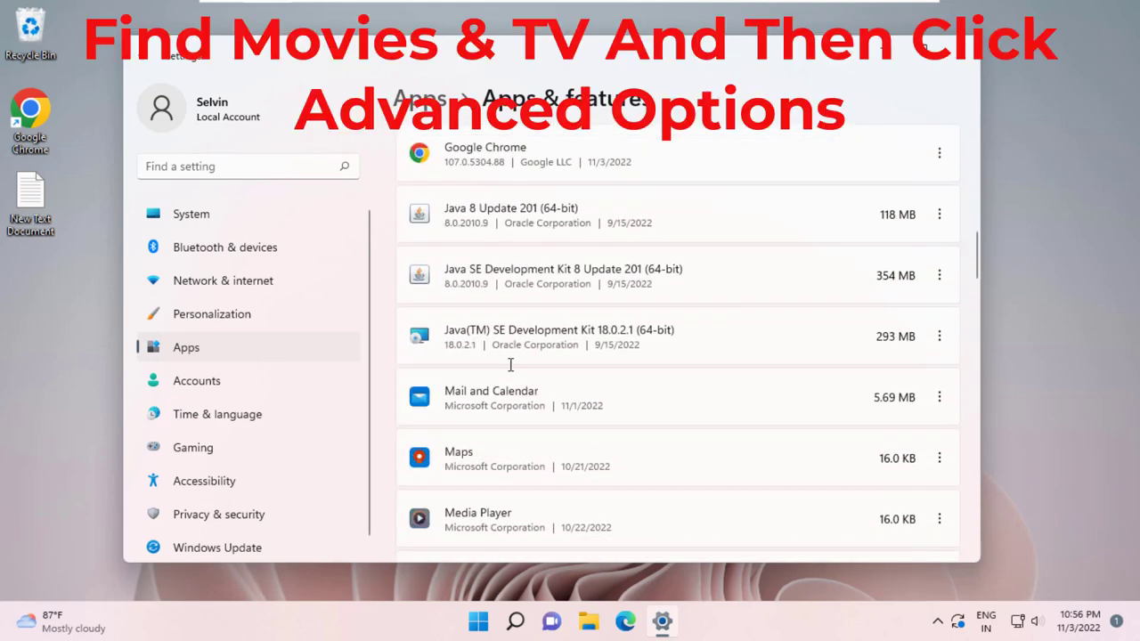
{"action": "scroll", "coordinate": [511, 365], "scroll_direction": "down", "scroll_amount": 6}
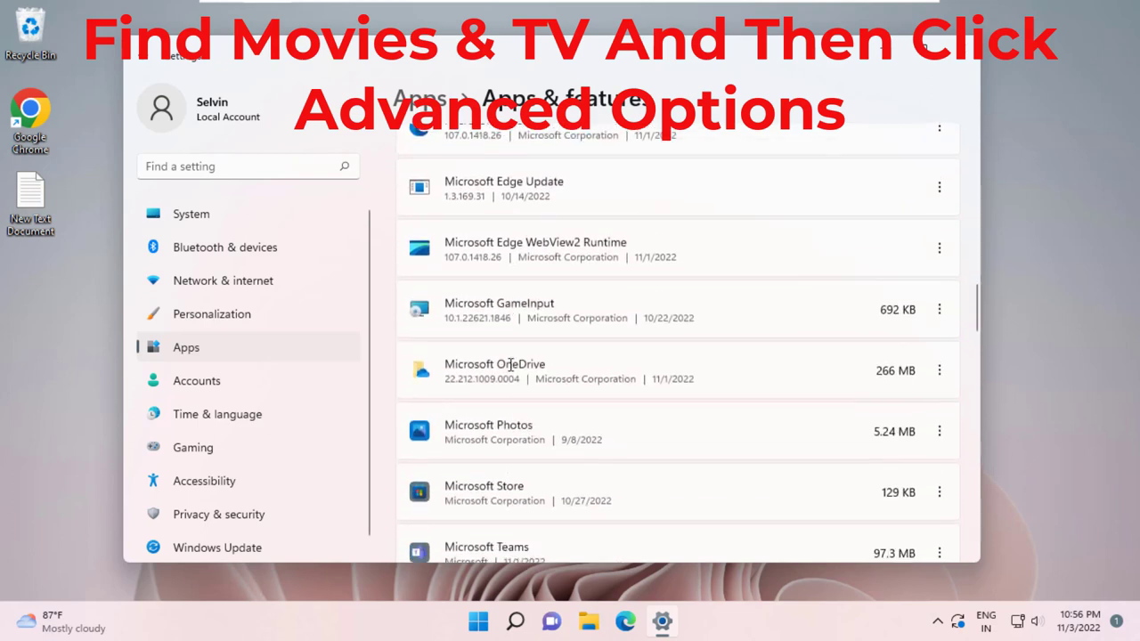
{"action": "scroll", "coordinate": [510, 364], "scroll_direction": "down", "scroll_amount": 3}
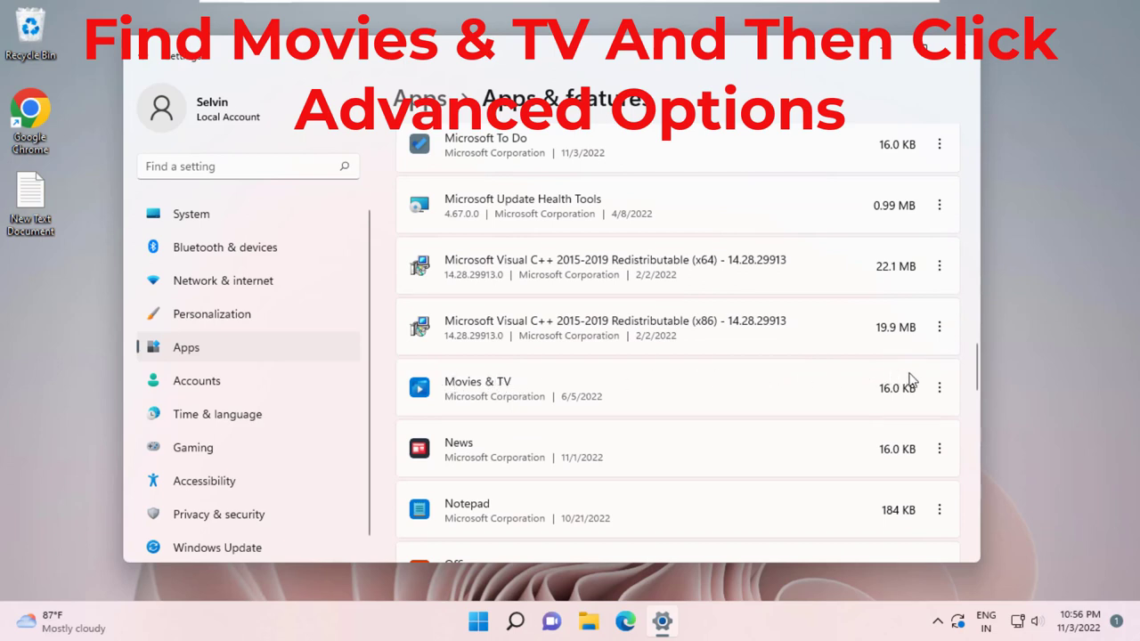
{"action": "left_click", "coordinate": [939, 389]}
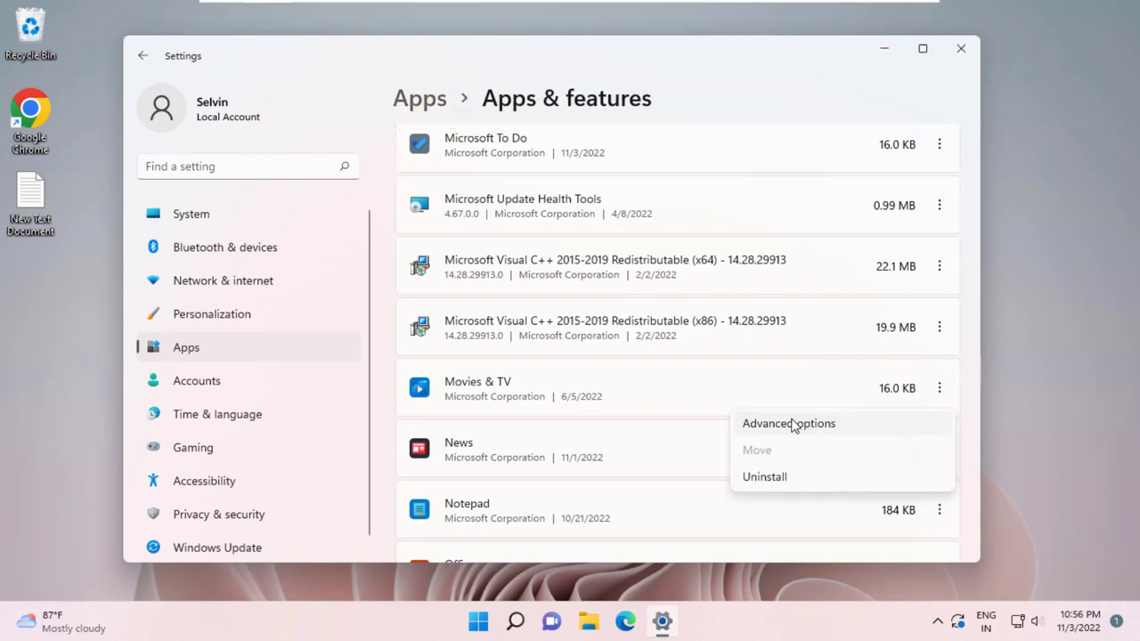
{"action": "left_click", "coordinate": [793, 424]}
Step: Reset the Movies & TV app, confirming deletion of its data, and close Settings
{"action": "scroll", "coordinate": [792, 425], "scroll_direction": "down", "scroll_amount": 5}
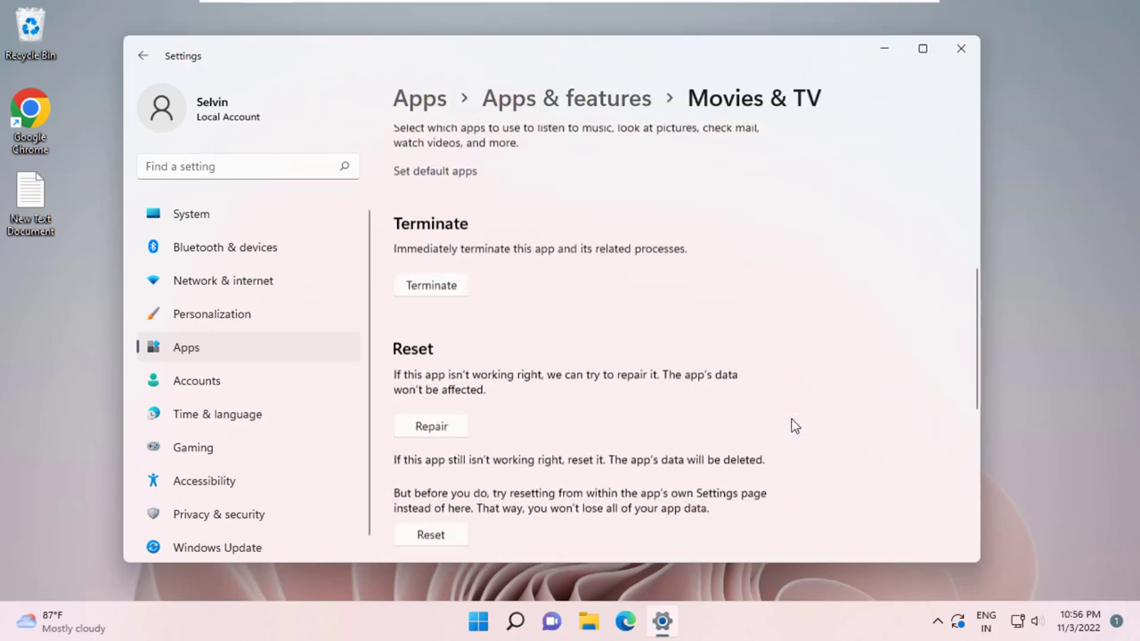
{"action": "scroll", "coordinate": [793, 425], "scroll_direction": "down", "scroll_amount": 5}
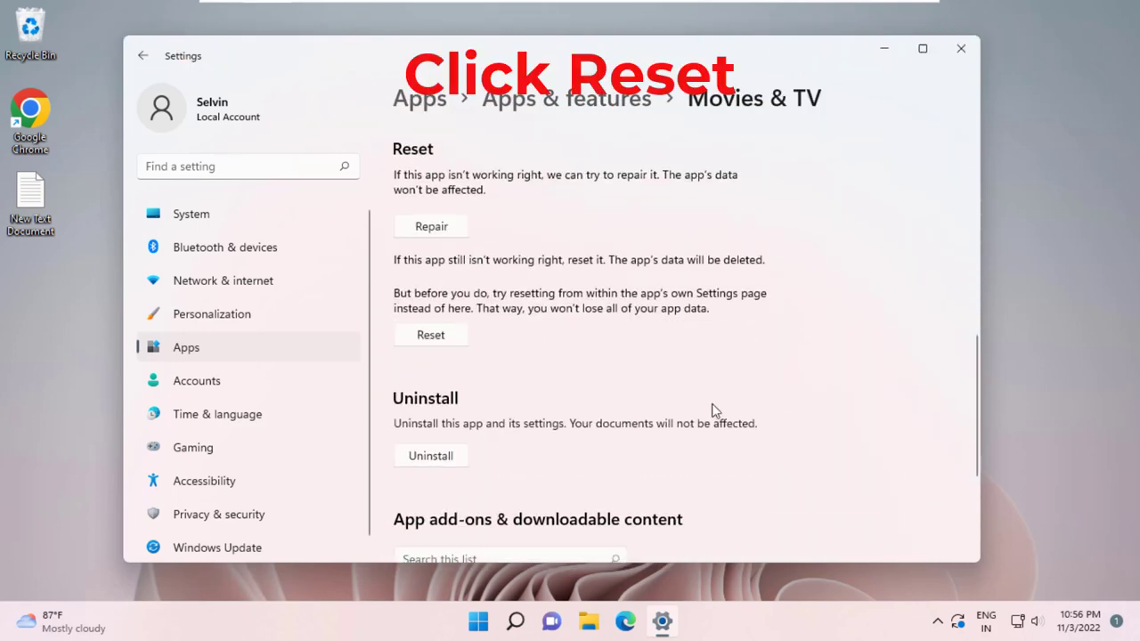
{"action": "left_click", "coordinate": [425, 337]}
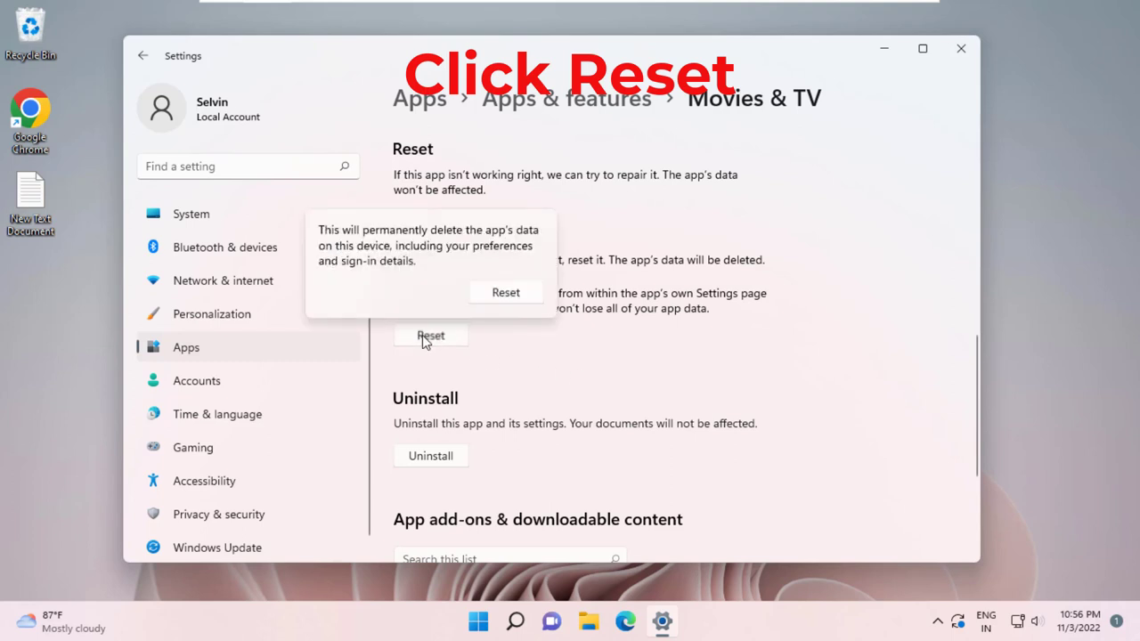
{"action": "left_click", "coordinate": [505, 293]}
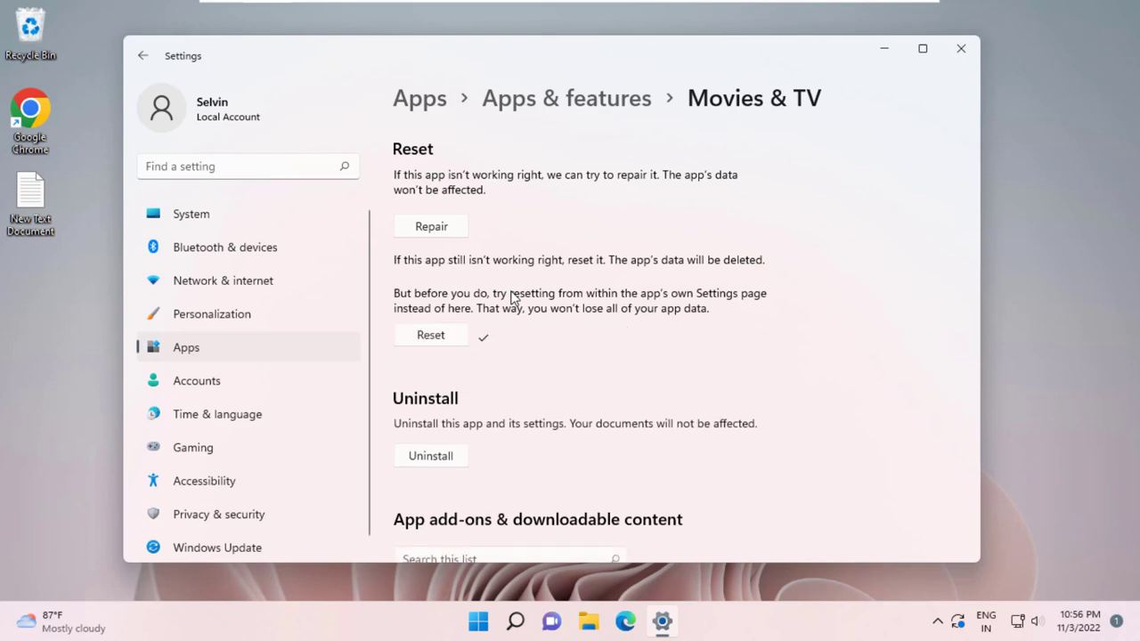
{"action": "left_click", "coordinate": [961, 49]}
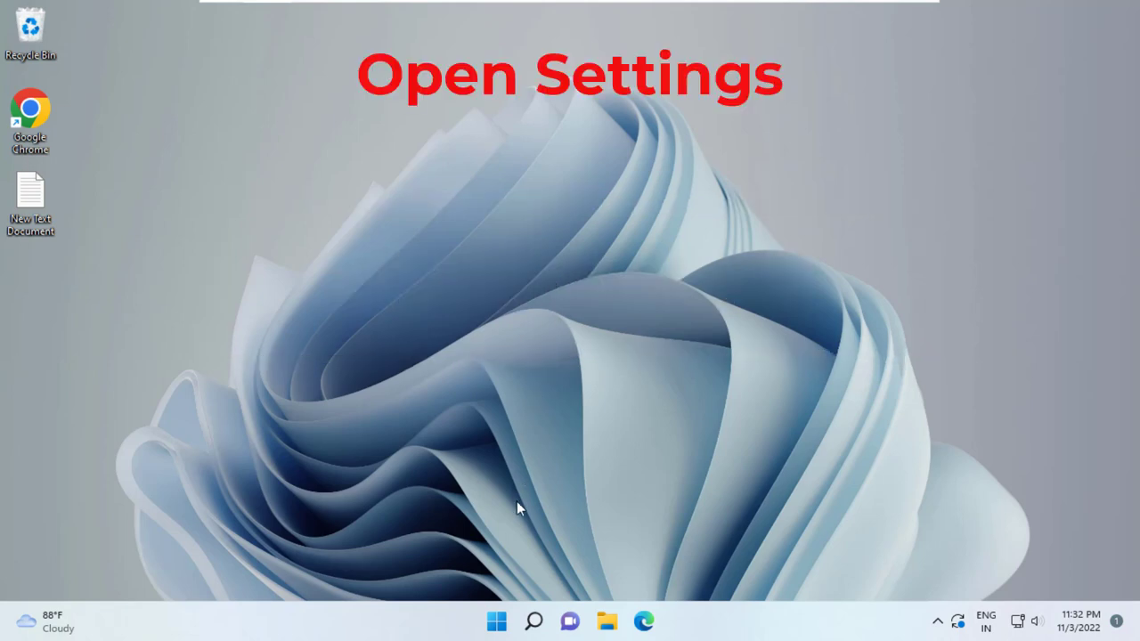
Step: Reopen Settings and bring up the installed apps list under Apps & features
{"action": "left_click", "coordinate": [497, 621]}
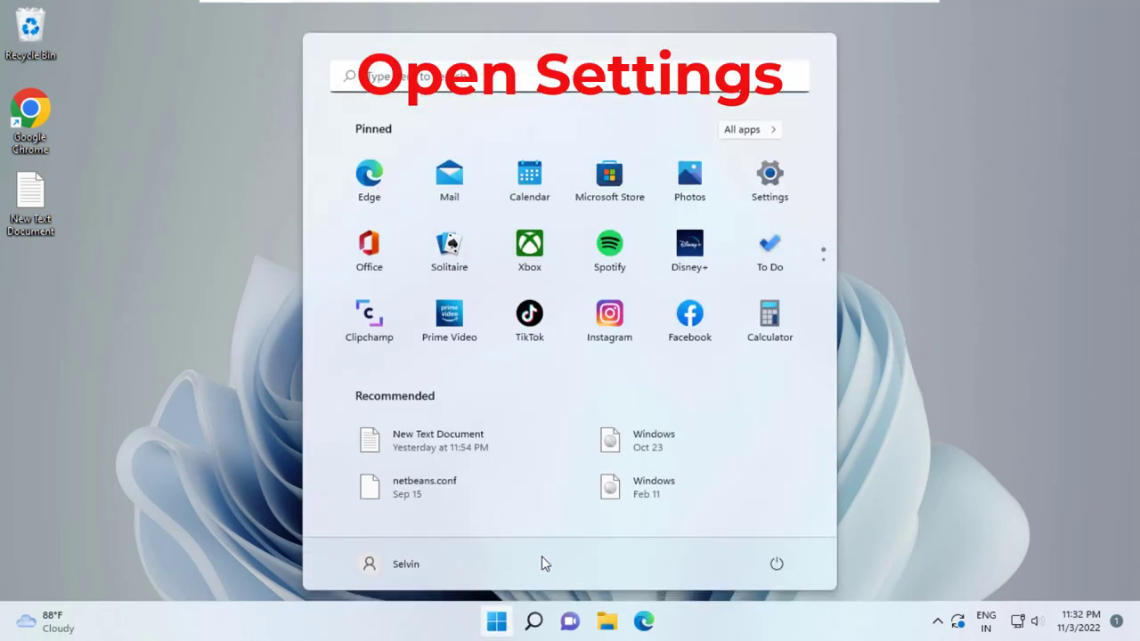
{"action": "left_click", "coordinate": [768, 178]}
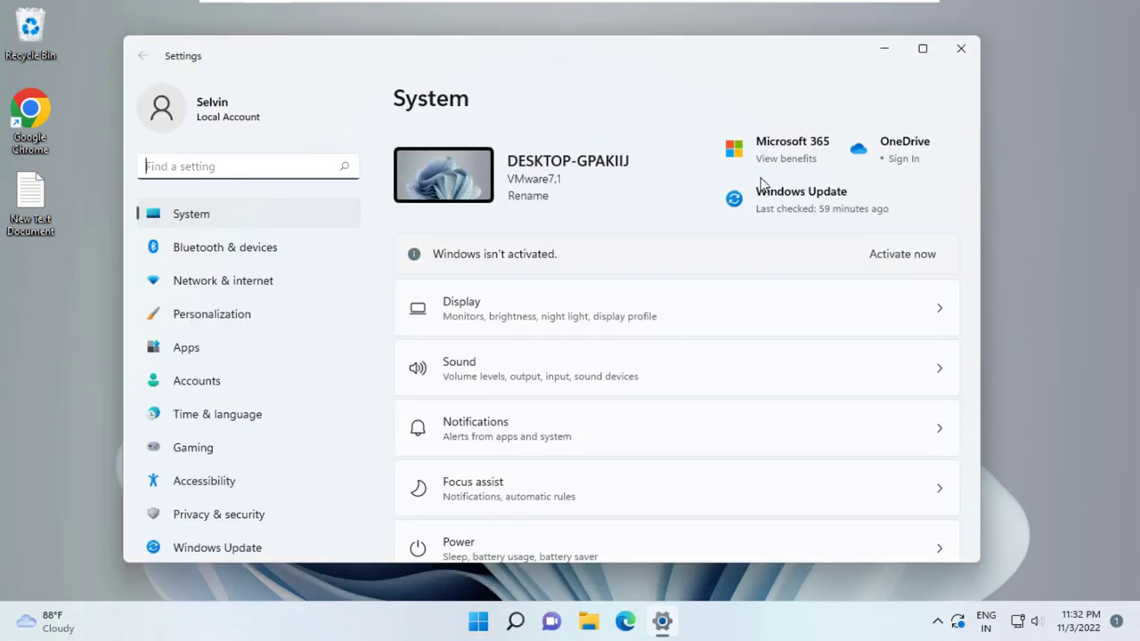
{"action": "left_click", "coordinate": [248, 359]}
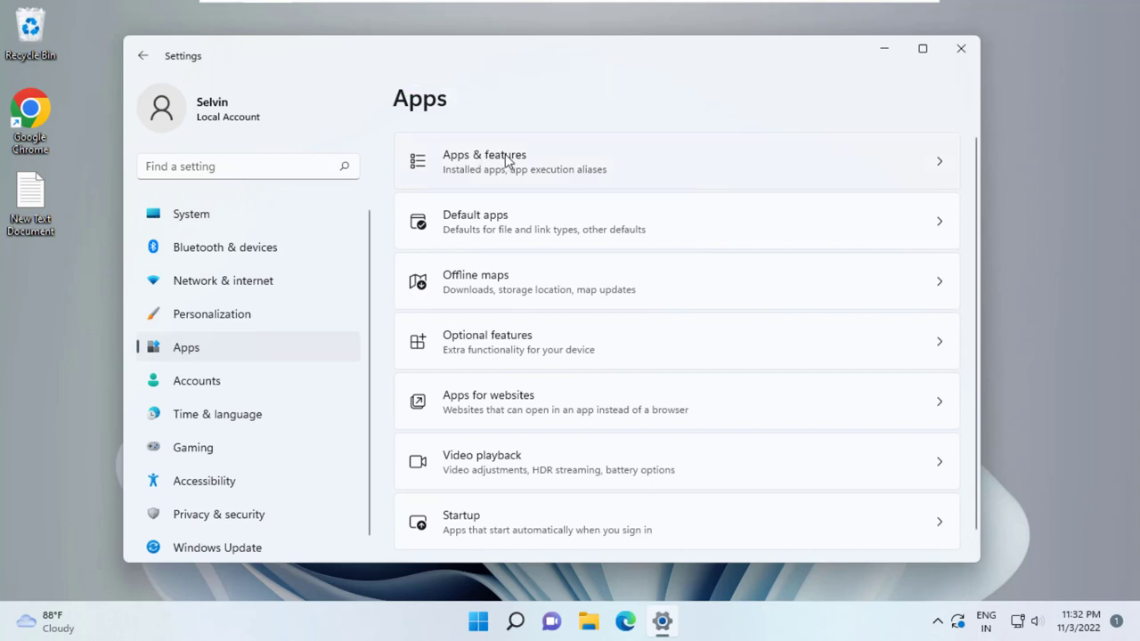
{"action": "left_click", "coordinate": [504, 157]}
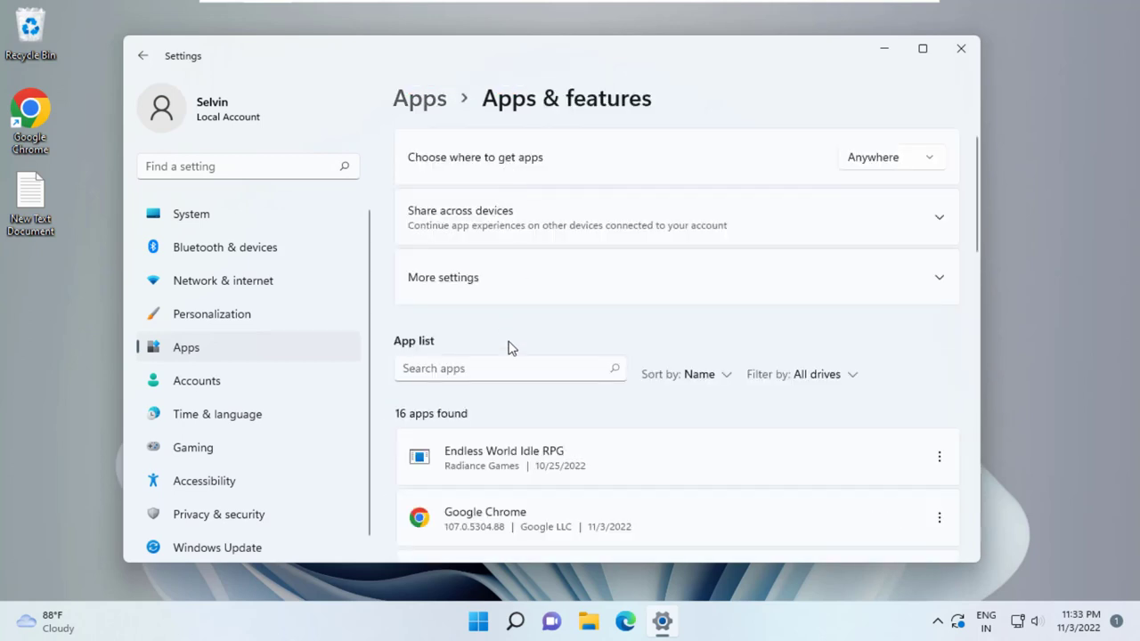
Step: Uninstall the Movies & TV app from the installed app list and close Settings
{"action": "scroll", "coordinate": [518, 407], "scroll_direction": "down", "scroll_amount": 10}
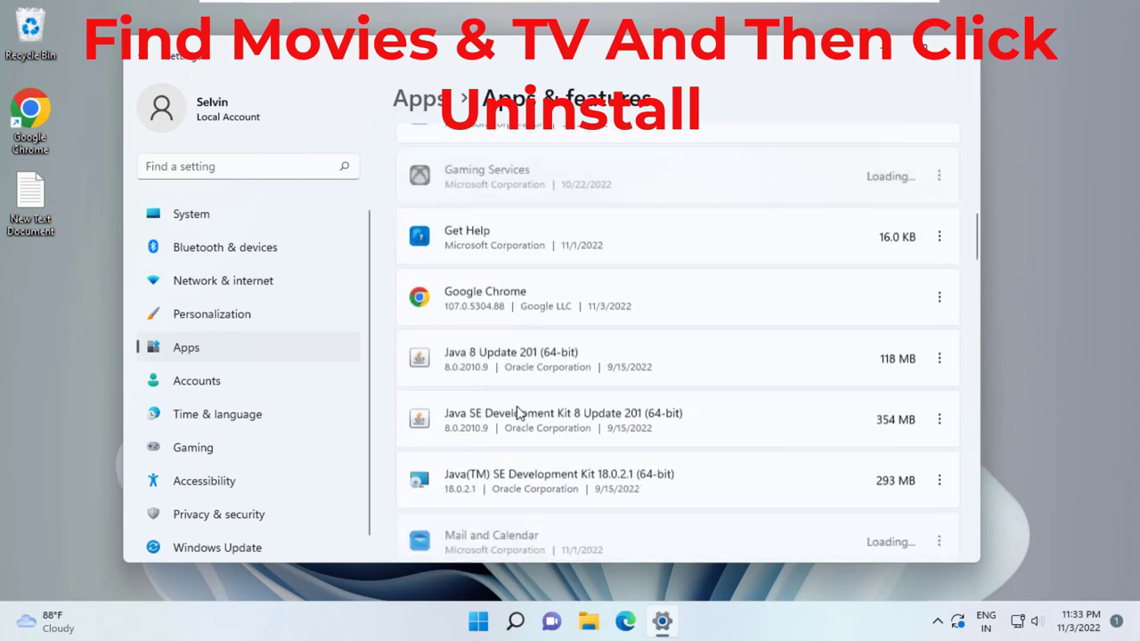
{"action": "scroll", "coordinate": [518, 407], "scroll_direction": "down", "scroll_amount": 7}
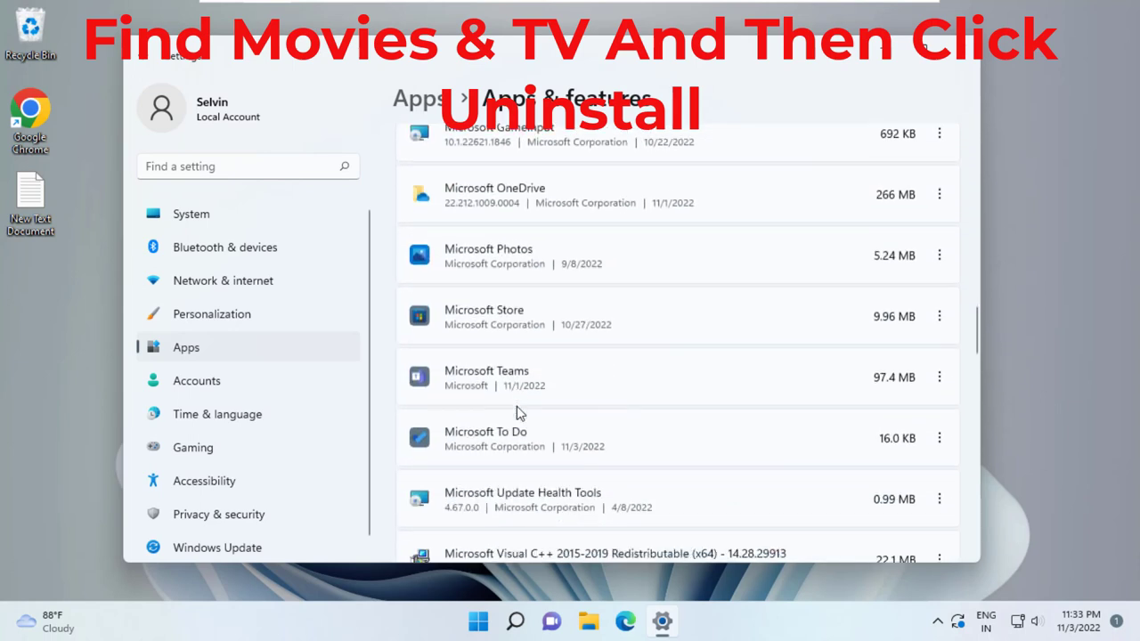
{"action": "scroll", "coordinate": [519, 413], "scroll_direction": "down", "scroll_amount": 5}
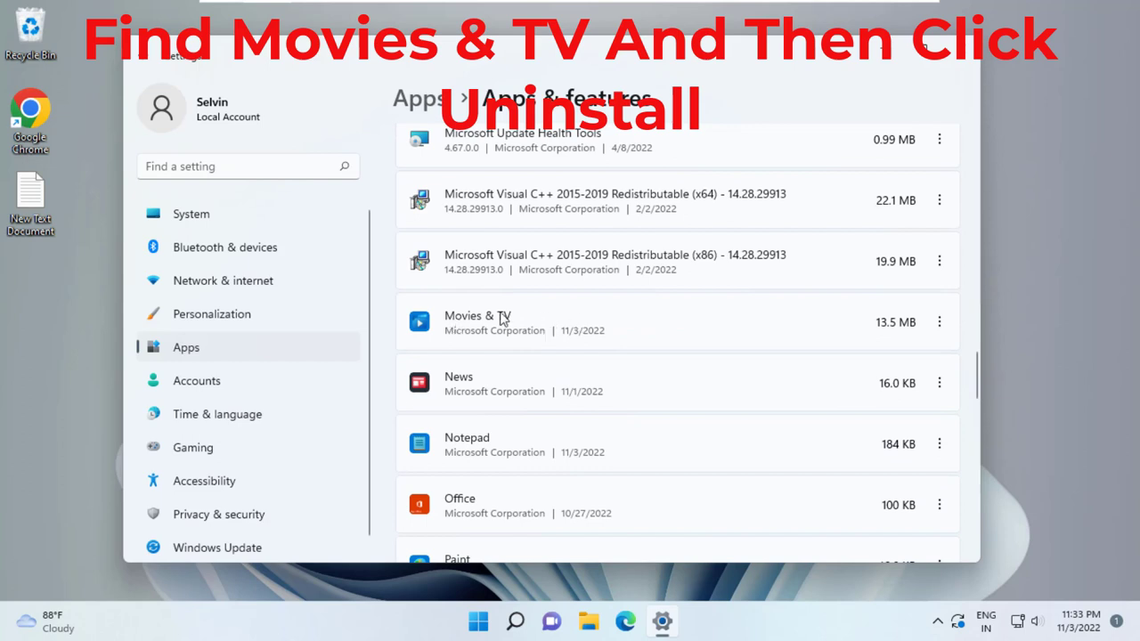
{"action": "left_click", "coordinate": [939, 322]}
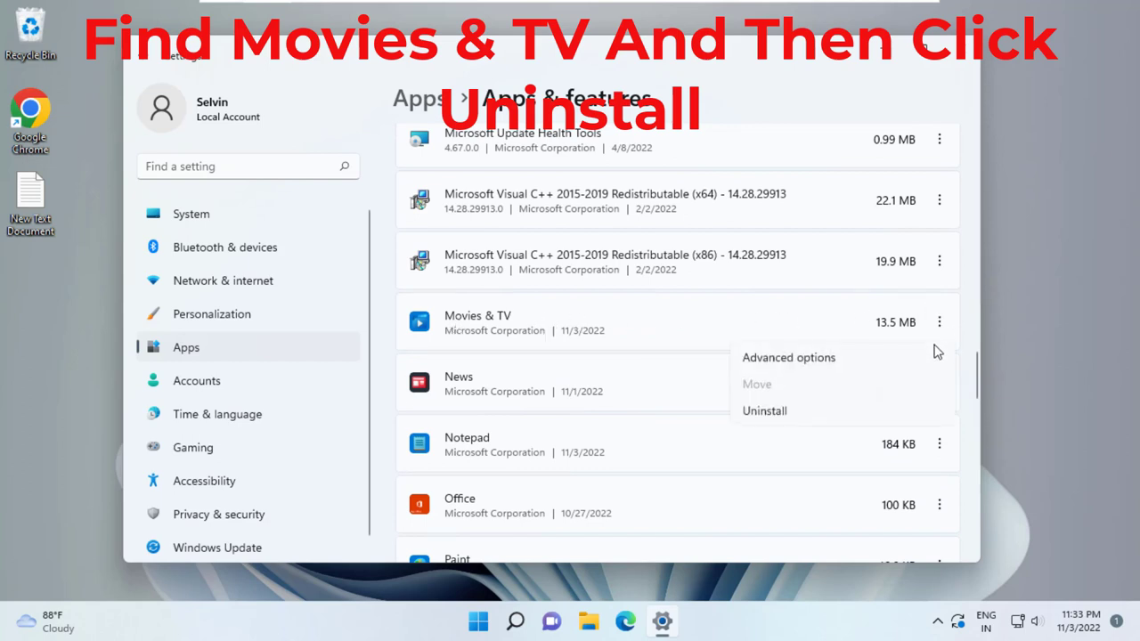
{"action": "left_click", "coordinate": [778, 412]}
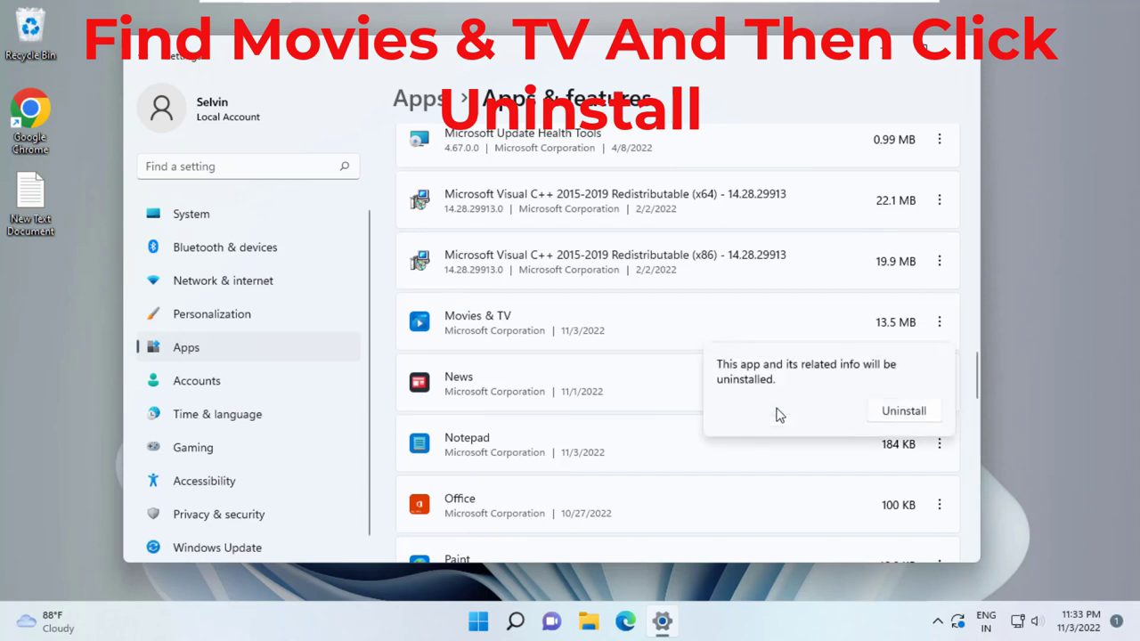
{"action": "left_click", "coordinate": [895, 412]}
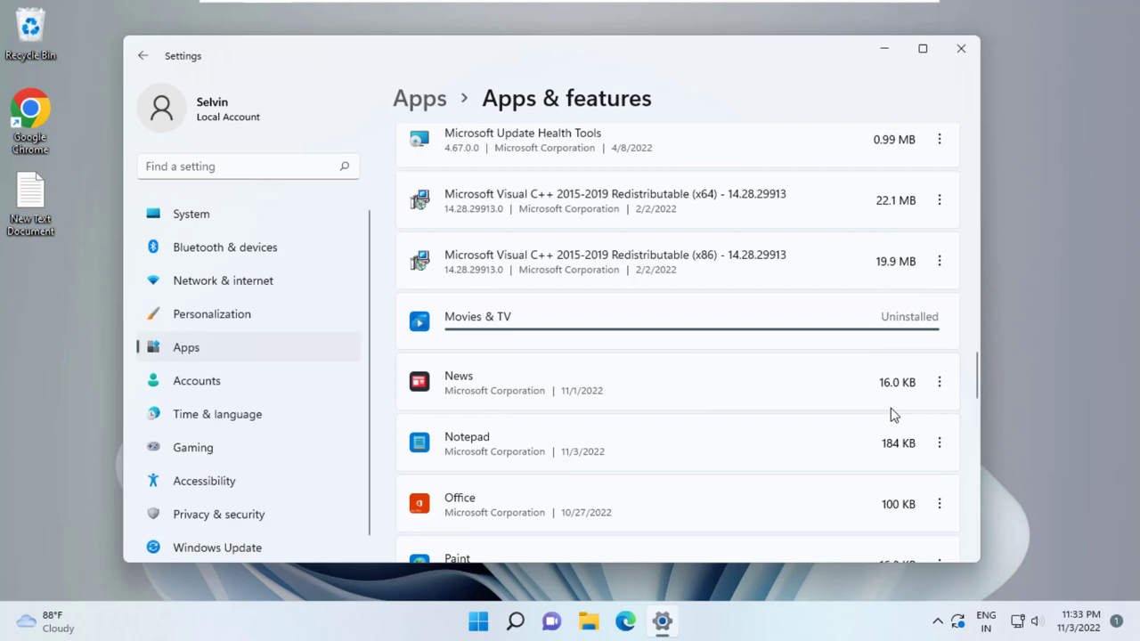
{"action": "left_click", "coordinate": [961, 51]}
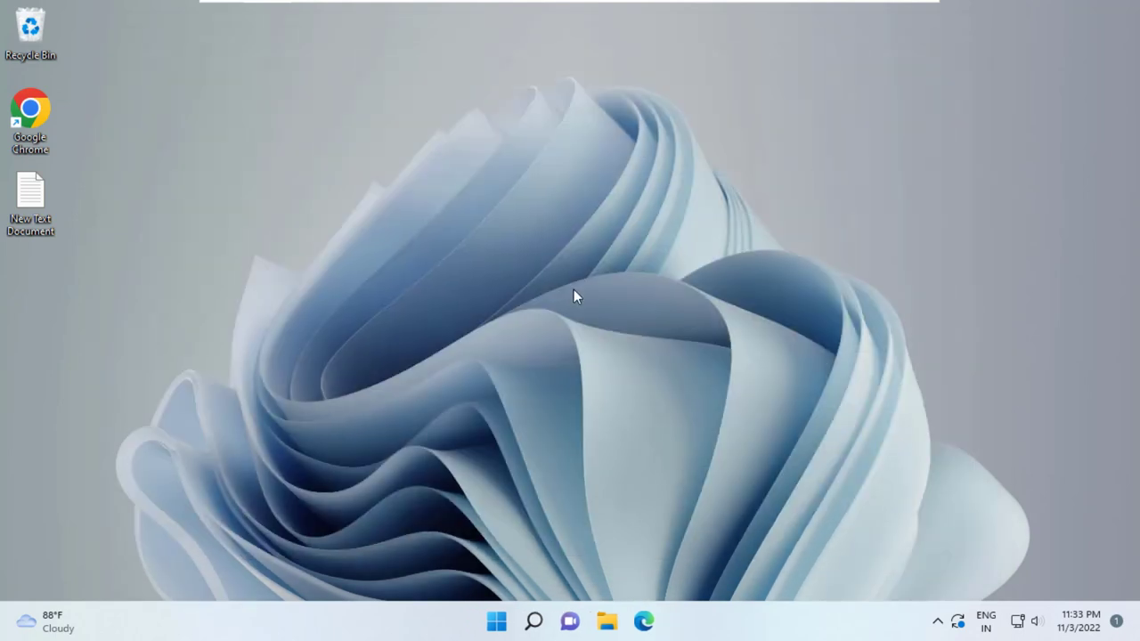
Step: Open the Microsoft Store
{"action": "left_click", "coordinate": [497, 621]}
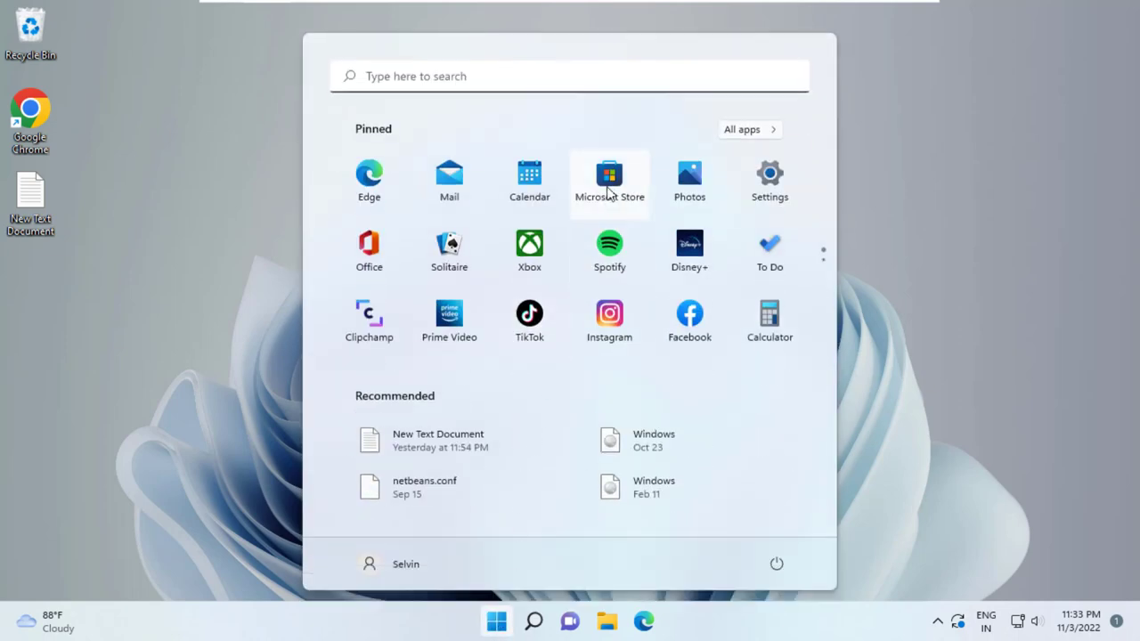
{"action": "left_click", "coordinate": [608, 182]}
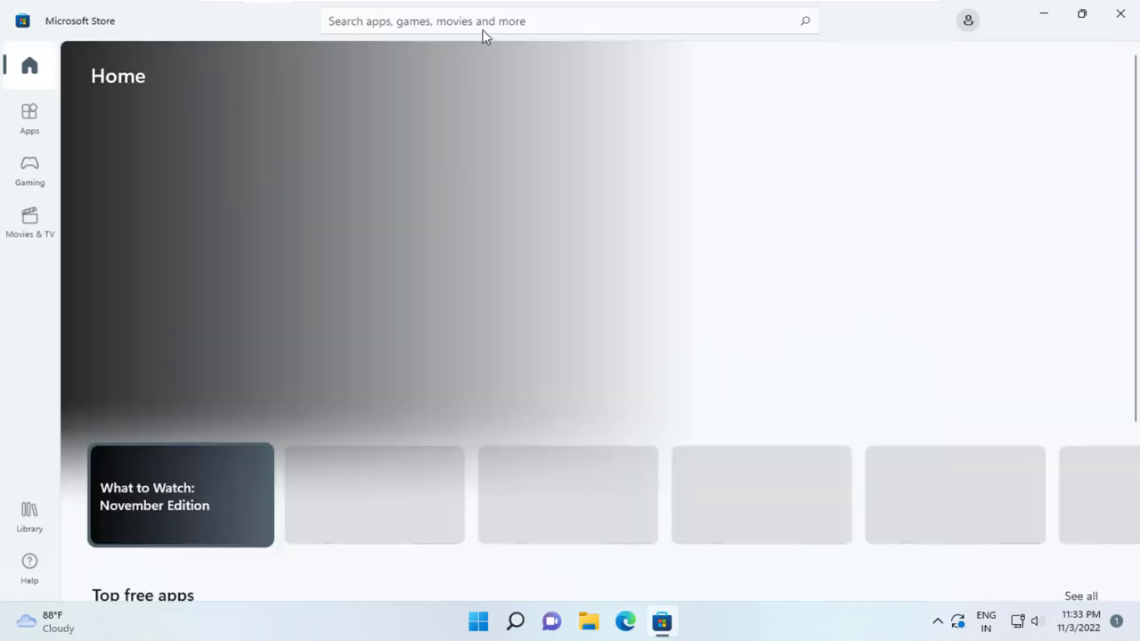
Step: Search the Microsoft Store for "movies & tv" and open the Movies & TV app's page
{"action": "left_click", "coordinate": [478, 21]}
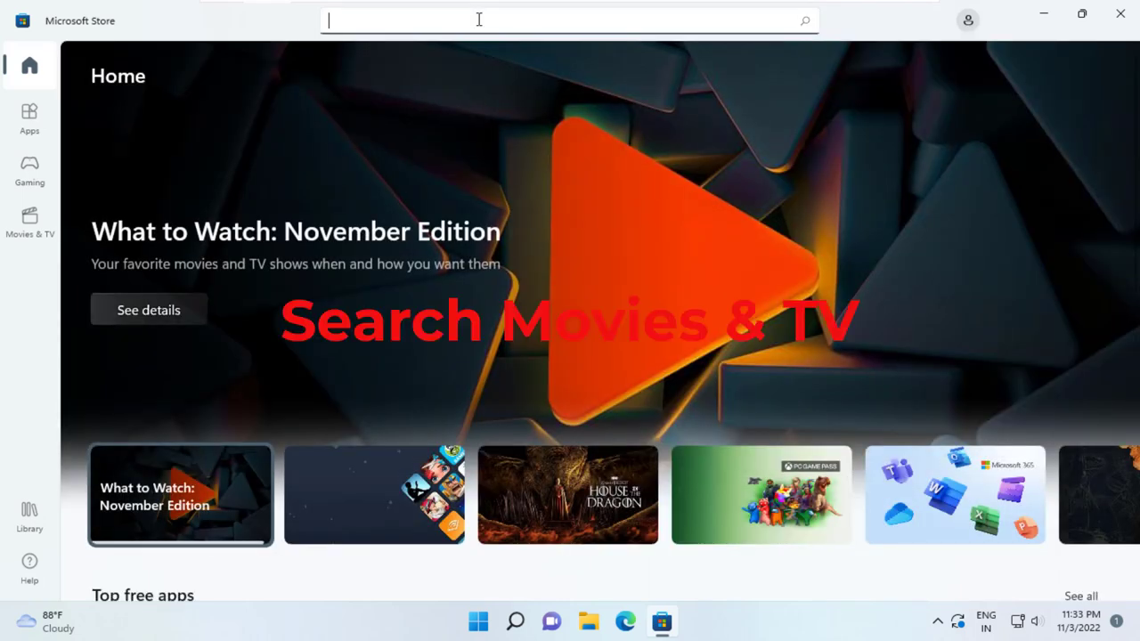
{"action": "type", "text": "movu"}
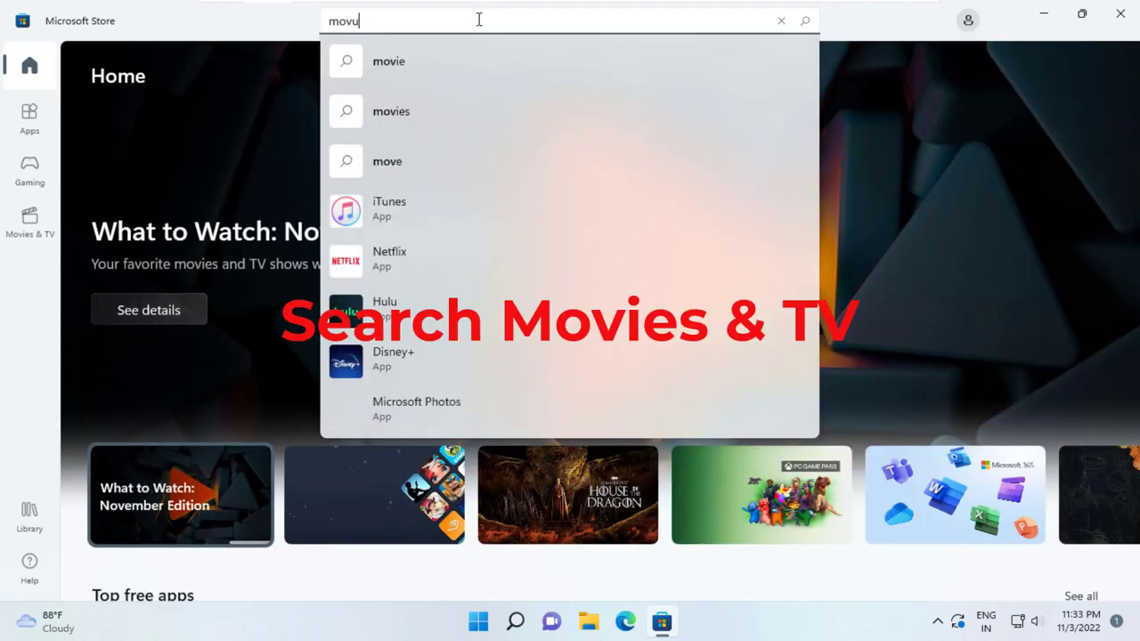
{"action": "key", "text": "BackSpace"}
{"action": "type", "text": "ies"}
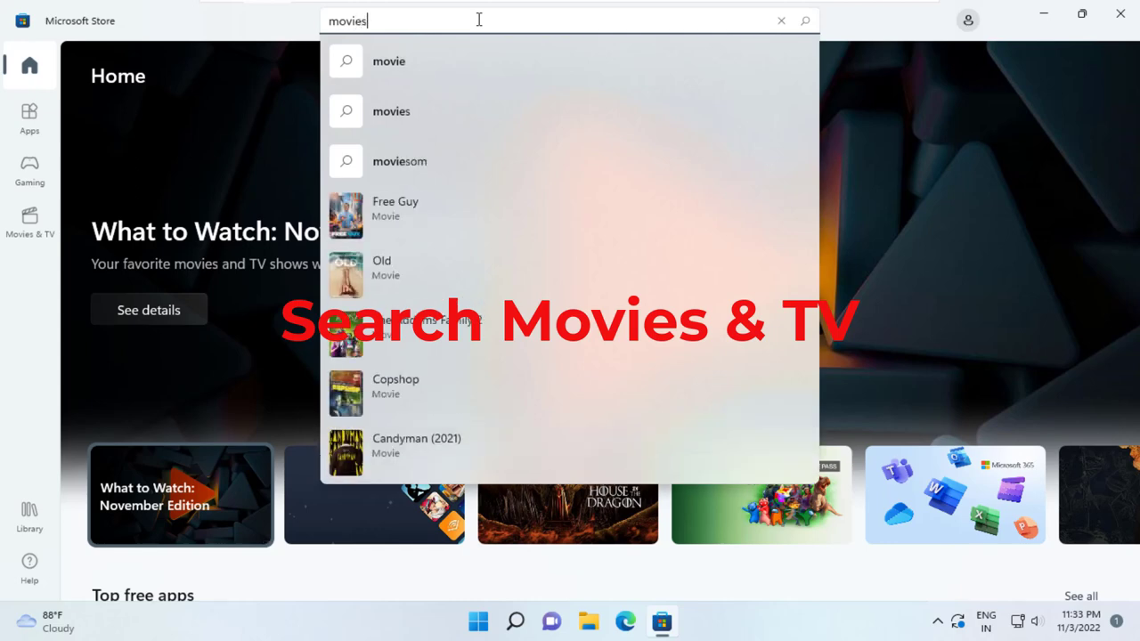
{"action": "type", "text": " &"}
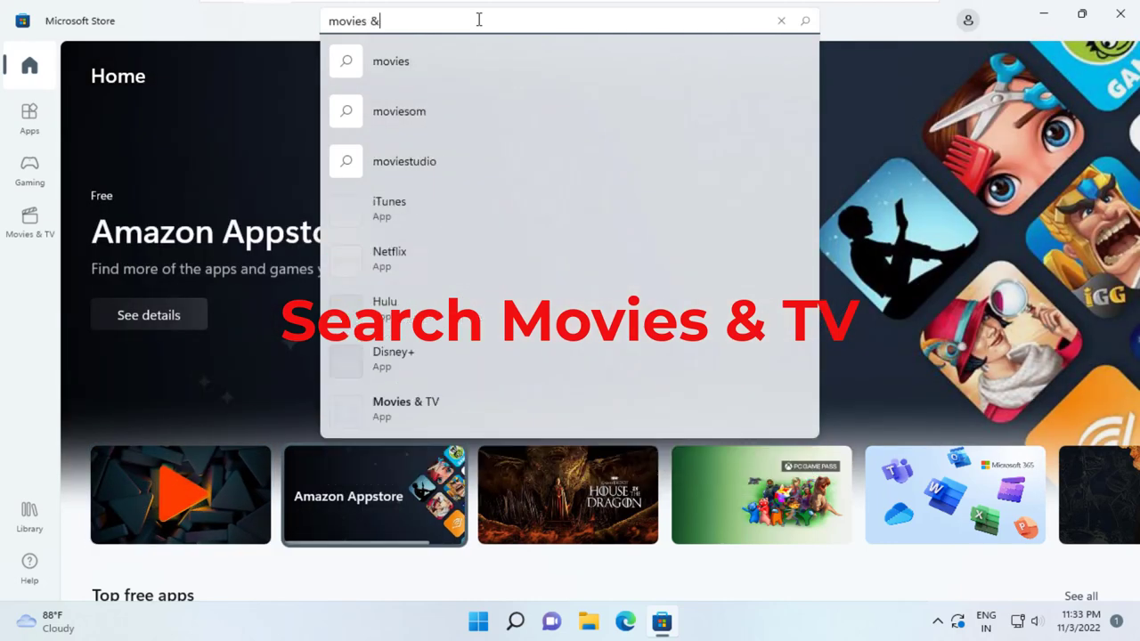
{"action": "type", "text": " tv"}
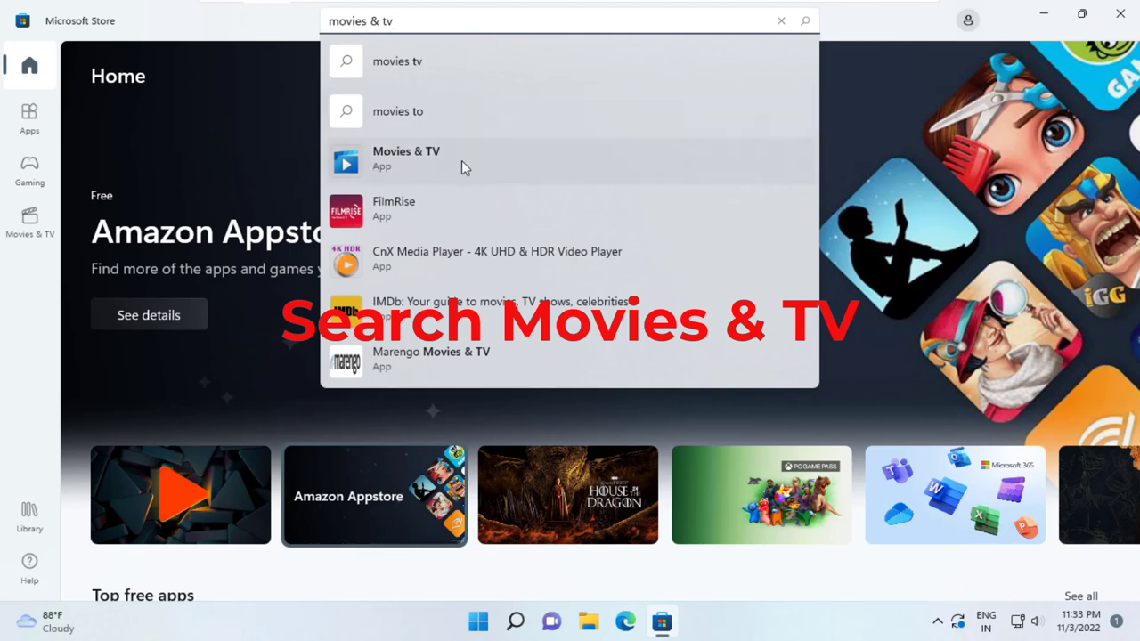
{"action": "left_click", "coordinate": [400, 167]}
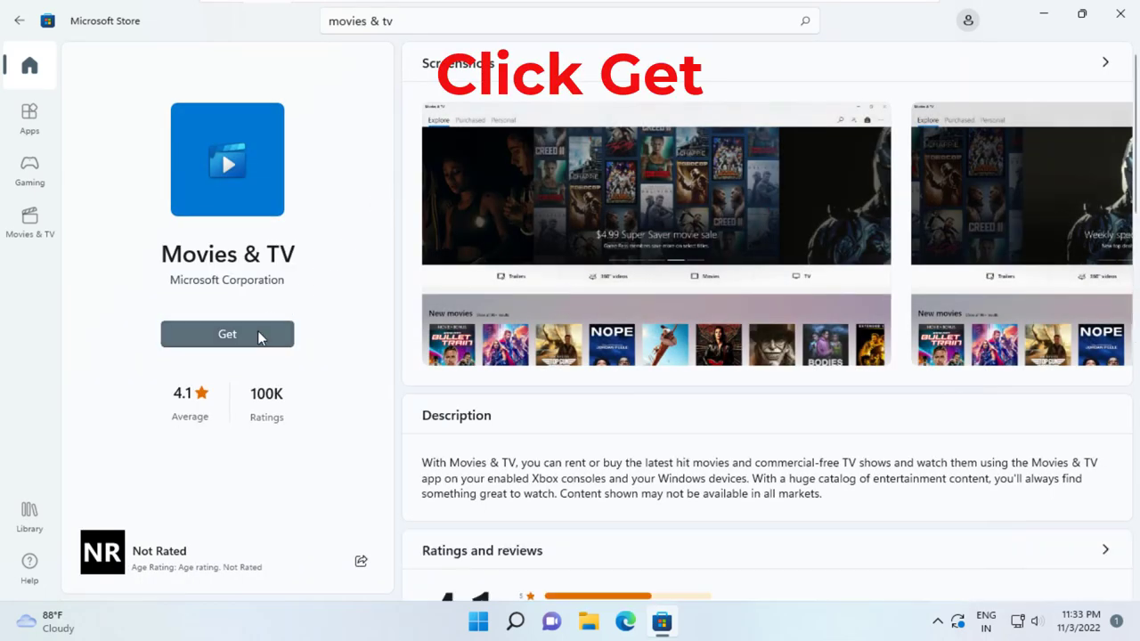
Step: Install the Movies & TV app from its Store page and close the Microsoft Store once installation finishes
{"action": "left_click", "coordinate": [259, 335]}
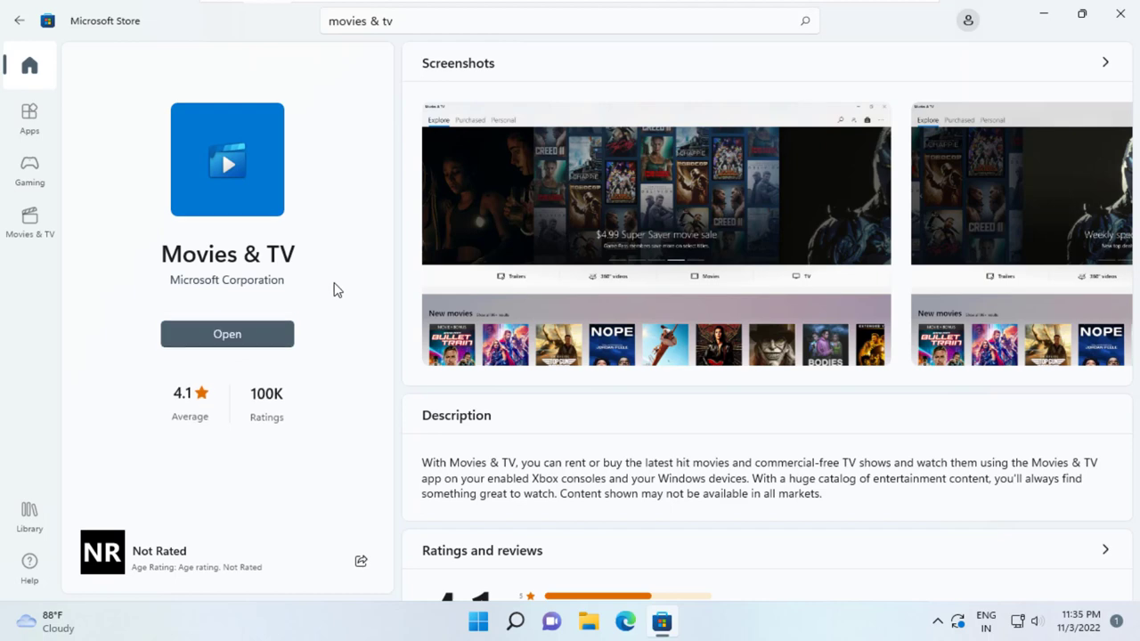
{"action": "left_click", "coordinate": [1127, 22]}
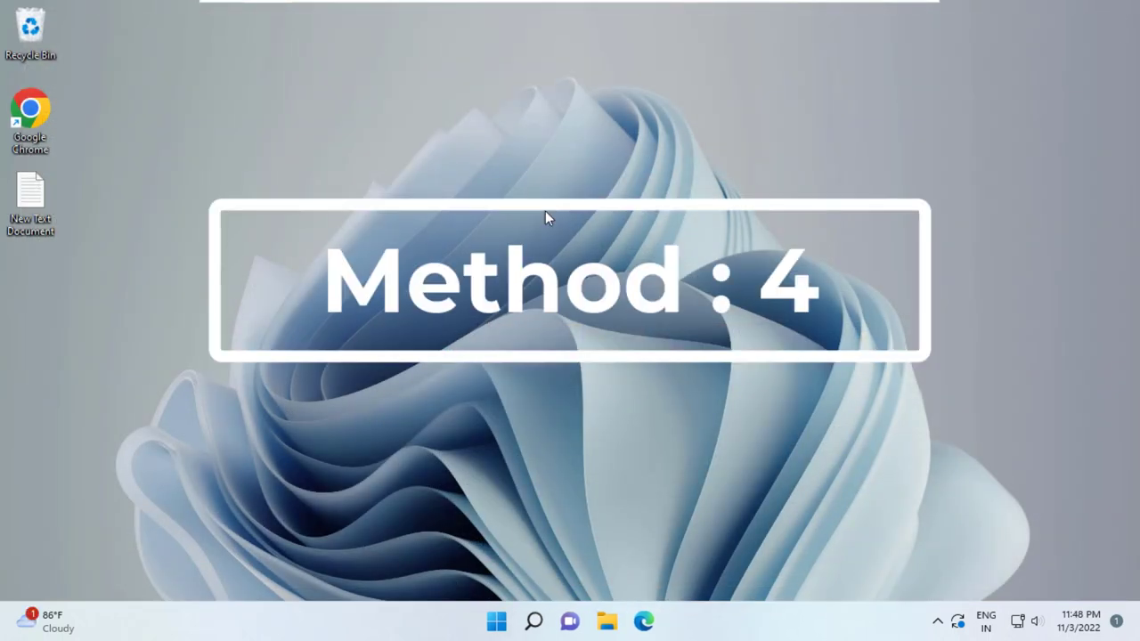